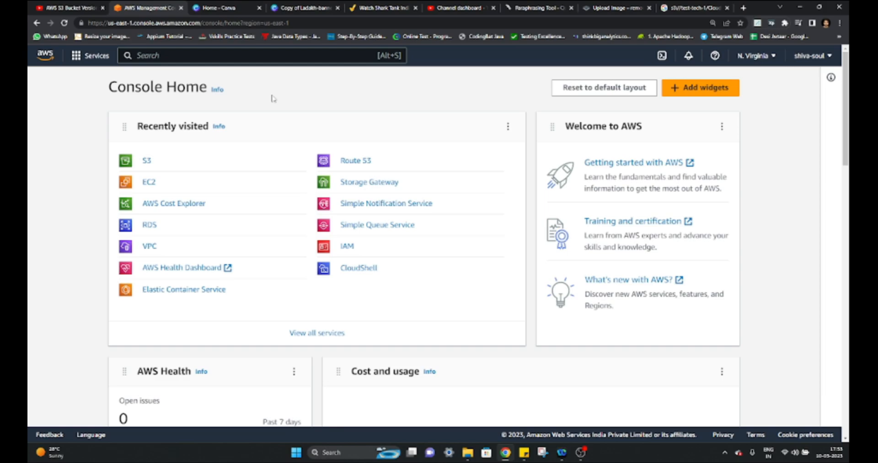
Step: Start creating a new S3 bucket and name it "tech-s3-1"
{"action": "left_click", "coordinate": [147, 162]}
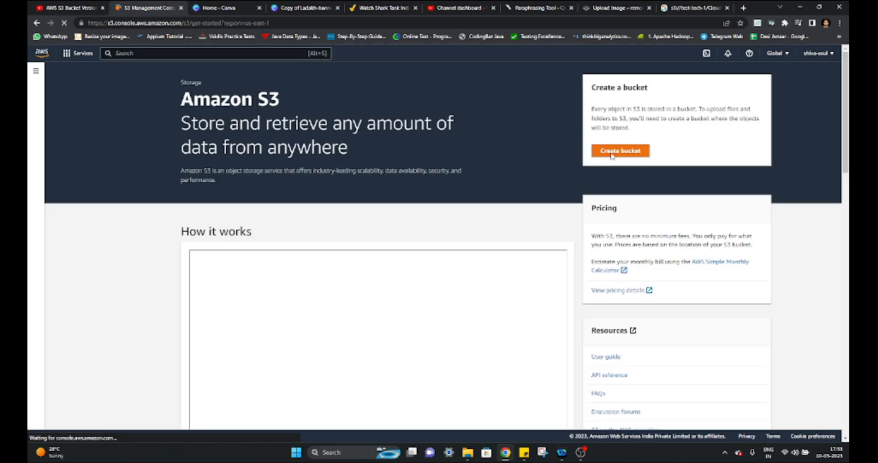
{"action": "left_click", "coordinate": [611, 155]}
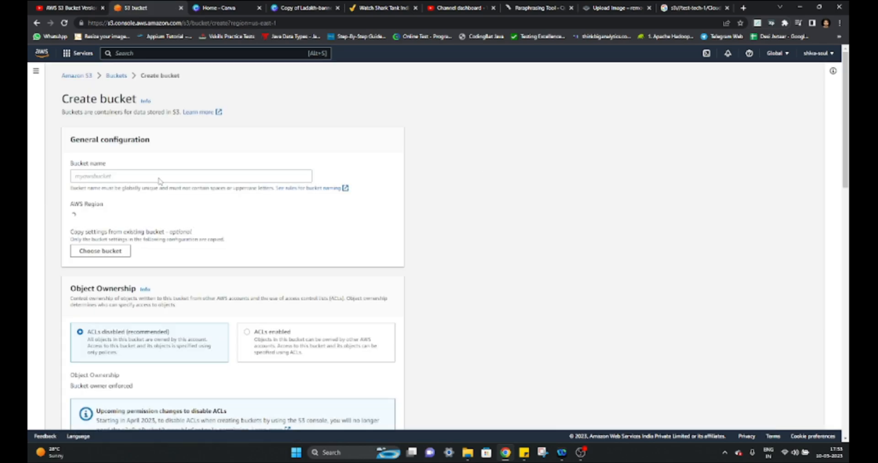
{"action": "left_click", "coordinate": [159, 174]}
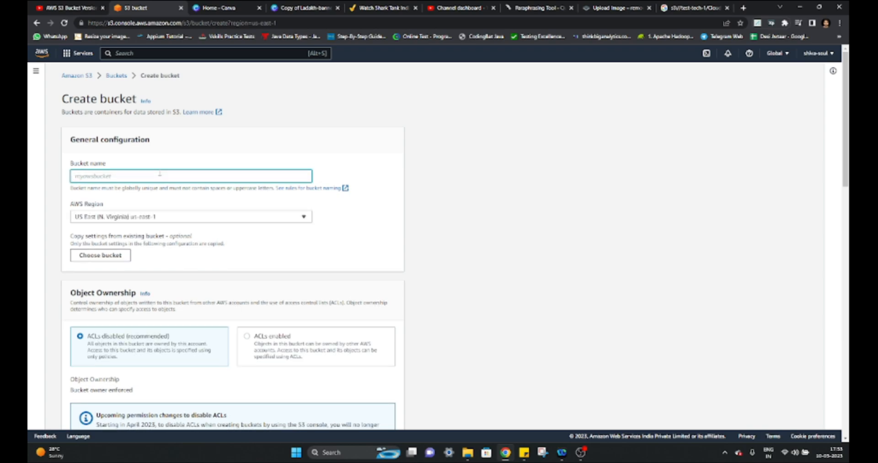
{"action": "type", "text": "tech-s3-1"}
Step: Enable Bucket Versioning, leave the other settings at their defaults and create the bucket
{"action": "scroll", "coordinate": [167, 299], "scroll_direction": "down", "scroll_amount": 4}
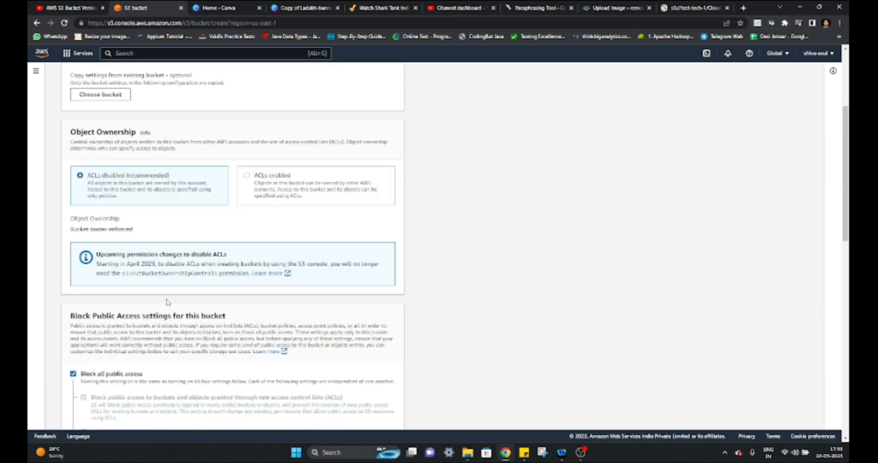
{"action": "scroll", "coordinate": [142, 228], "scroll_direction": "down", "scroll_amount": 3}
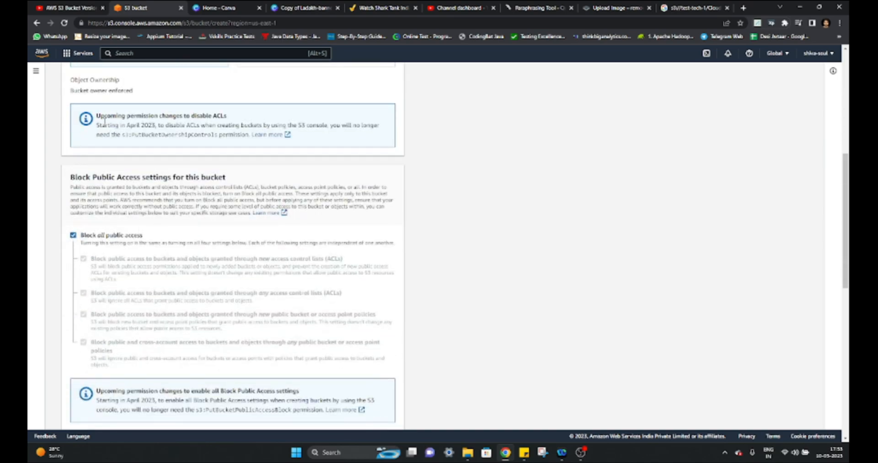
{"action": "scroll", "coordinate": [141, 189], "scroll_direction": "up", "scroll_amount": 4}
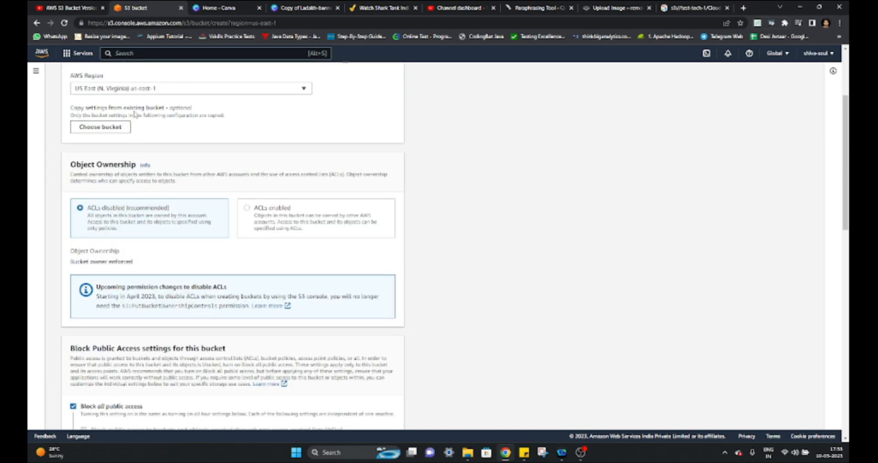
{"action": "scroll", "coordinate": [172, 138], "scroll_direction": "up", "scroll_amount": 2}
{"action": "scroll", "coordinate": [176, 275], "scroll_direction": "down", "scroll_amount": 4}
{"action": "scroll", "coordinate": [176, 279], "scroll_direction": "down", "scroll_amount": 5}
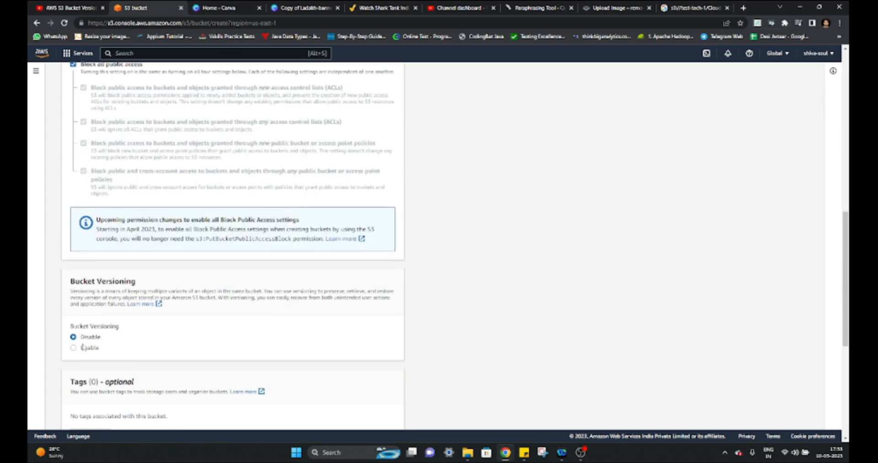
{"action": "left_click", "coordinate": [73, 347]}
{"action": "scroll", "coordinate": [150, 329], "scroll_direction": "down", "scroll_amount": 3}
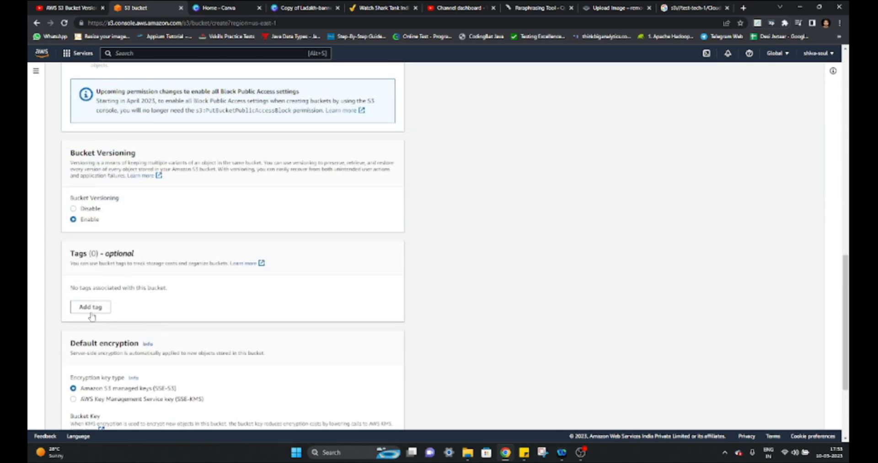
{"action": "scroll", "coordinate": [144, 306], "scroll_direction": "down", "scroll_amount": 3}
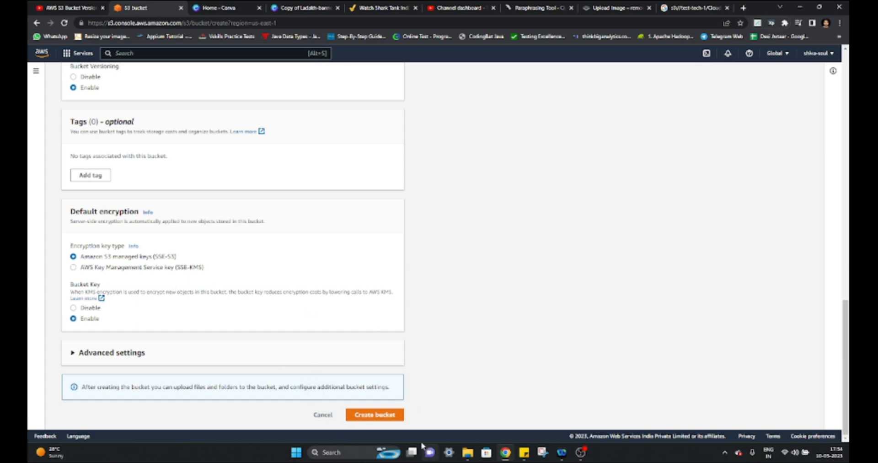
{"action": "left_click", "coordinate": [375, 414]}
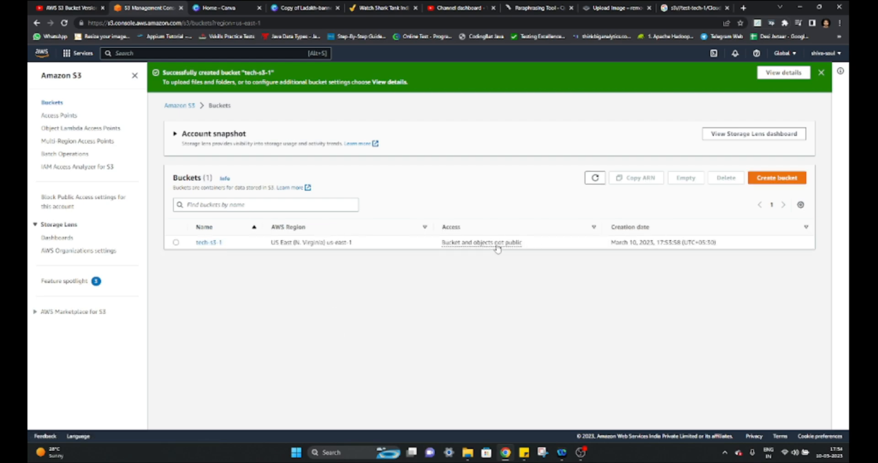
Step: Upload the Cloud design PNG from the Pictures folder to the tech-s3-1 bucket and close the upload status
{"action": "left_click", "coordinate": [204, 245]}
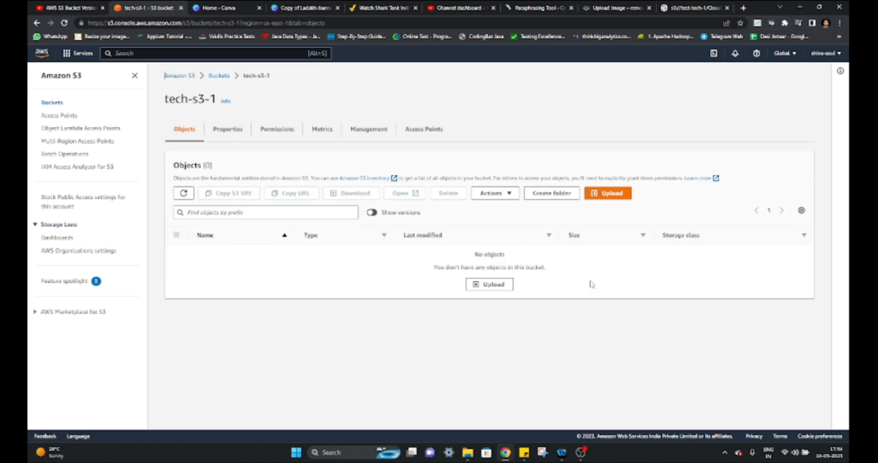
{"action": "left_click", "coordinate": [605, 197]}
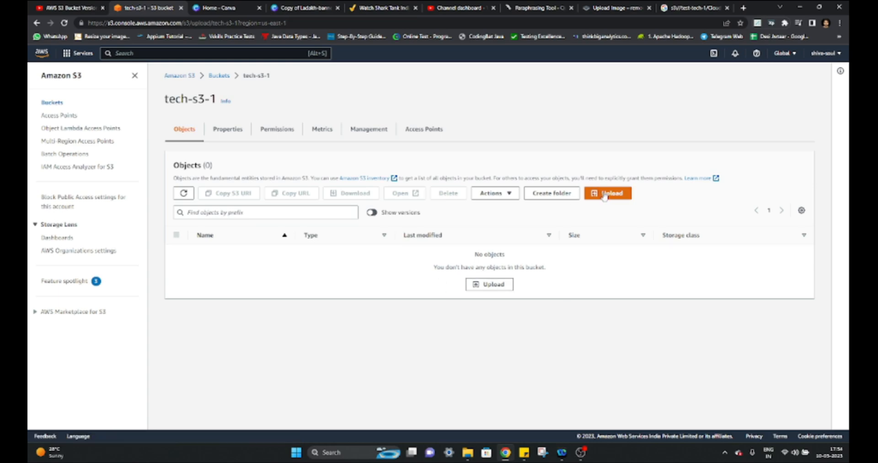
{"action": "left_click", "coordinate": [314, 184]}
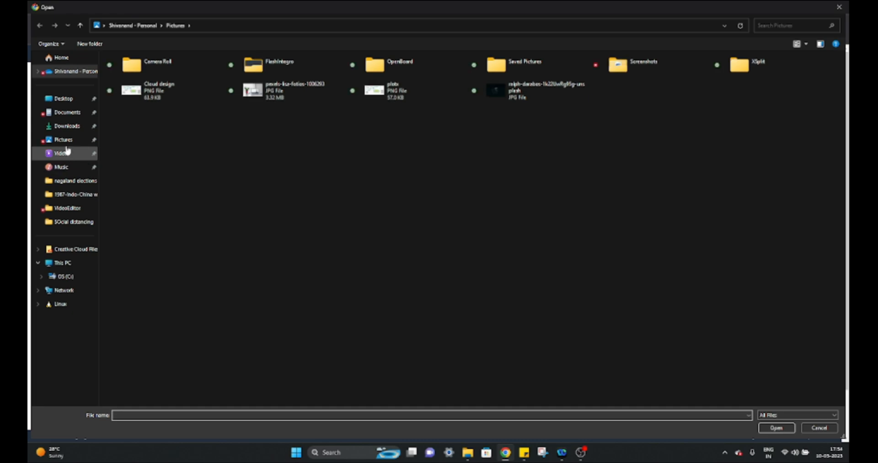
{"action": "left_click", "coordinate": [61, 141]}
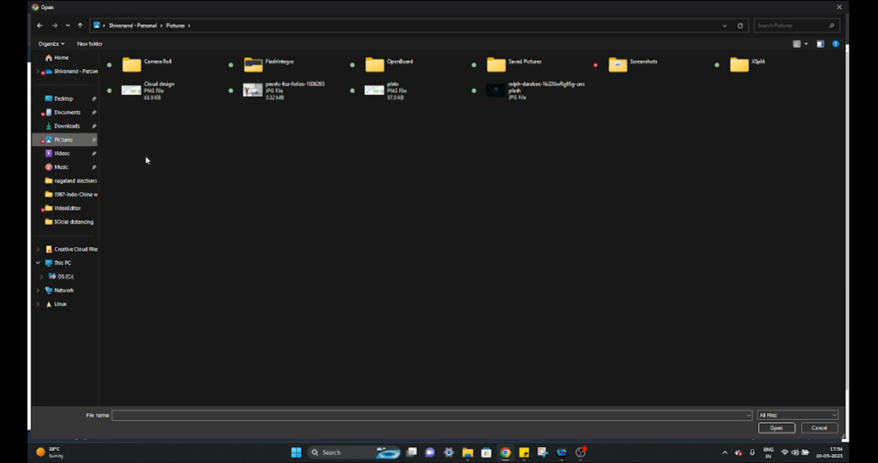
{"action": "left_click", "coordinate": [157, 87]}
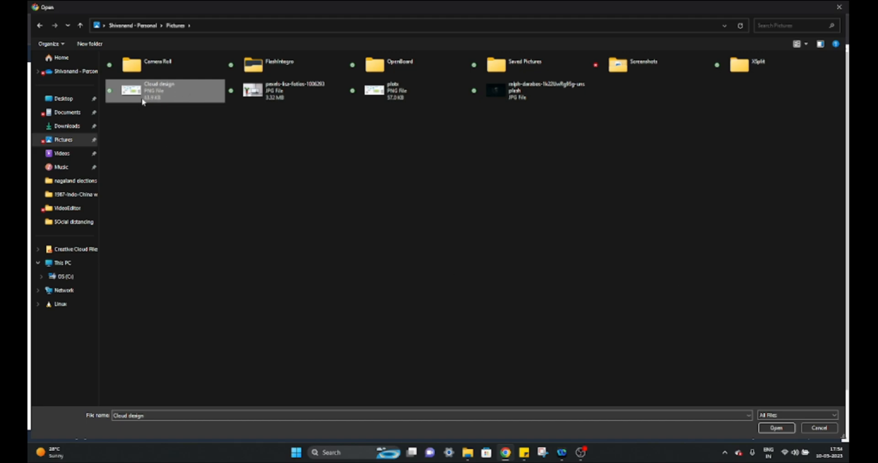
{"action": "left_click", "coordinate": [779, 428]}
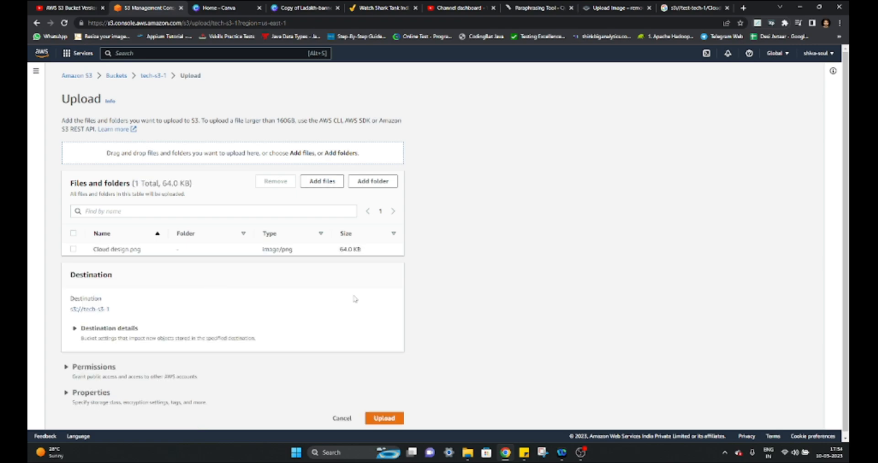
{"action": "left_click", "coordinate": [380, 419]}
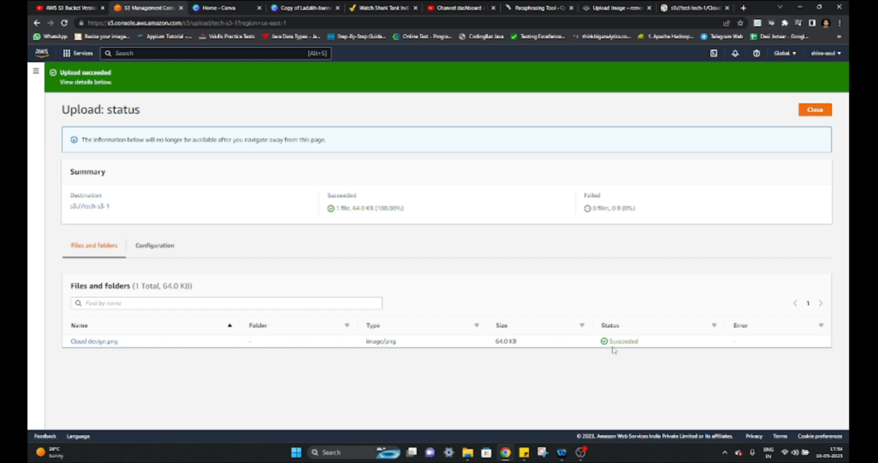
{"action": "left_click", "coordinate": [815, 111]}
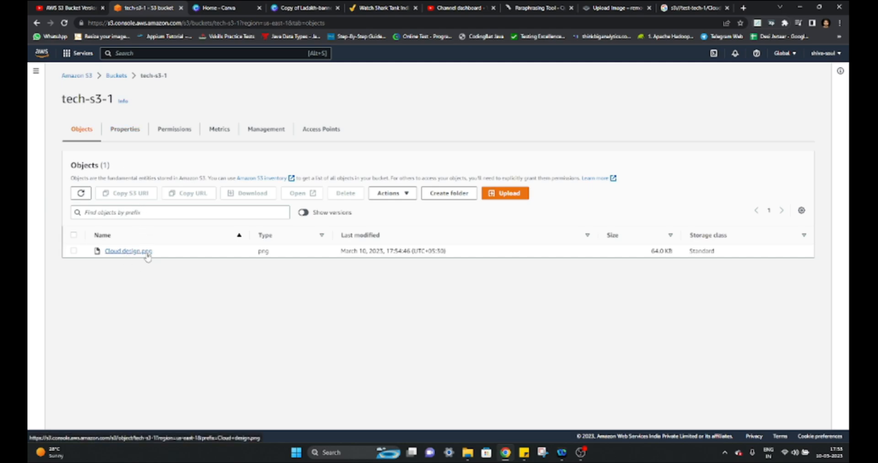
Step: Check the last-modified time in Cloud design.png's properties, view the image in the browser and close it
{"action": "left_click", "coordinate": [119, 253]}
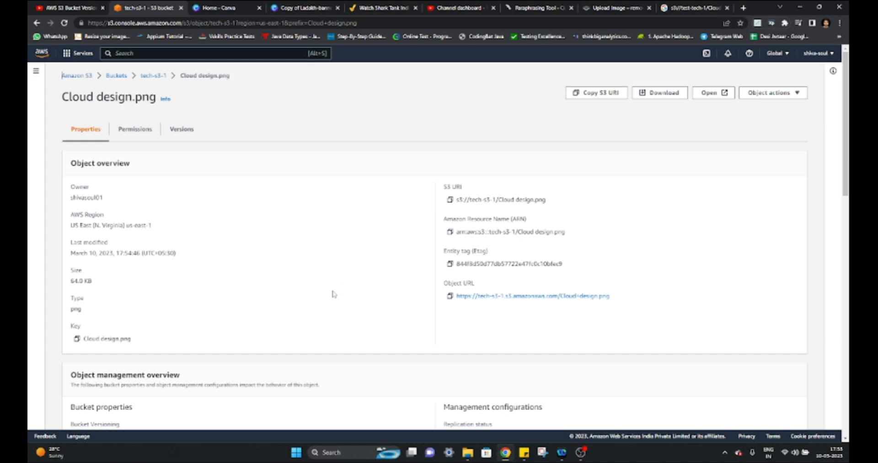
{"action": "scroll", "coordinate": [328, 313], "scroll_direction": "down", "scroll_amount": 1}
{"action": "scroll", "coordinate": [161, 314], "scroll_direction": "up", "scroll_amount": 1}
{"action": "left_click_drag", "start_coordinate": [71, 253], "coordinate": [176, 253]}
{"action": "left_click", "coordinate": [273, 247]}
{"action": "left_click", "coordinate": [710, 93]}
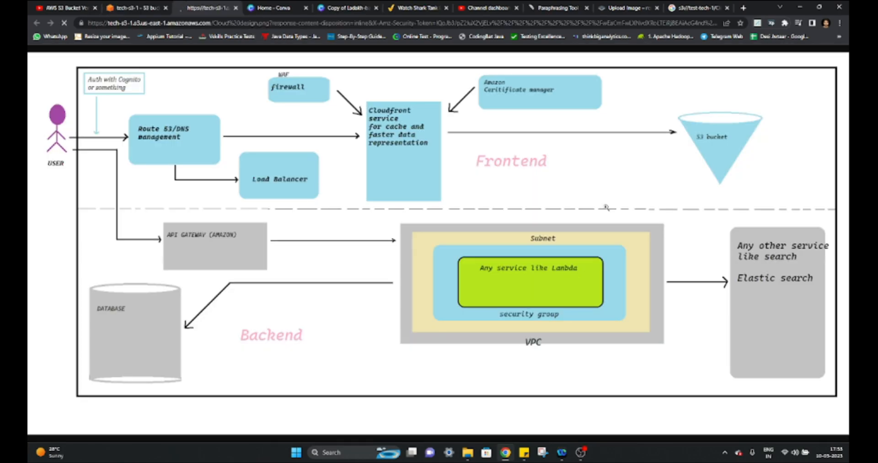
{"action": "left_click", "coordinate": [236, 8]}
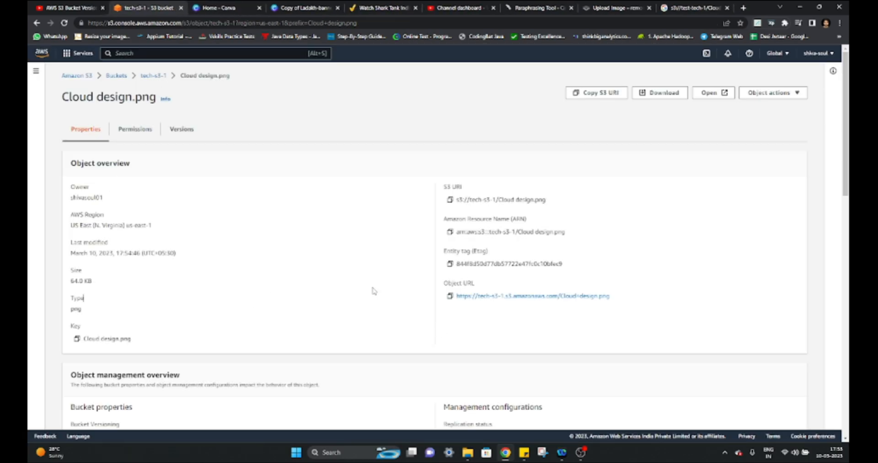
Step: Return to the tech-s3-1 object list and review Cloud design.png's name and last-modified time
{"action": "left_click", "coordinate": [154, 80]}
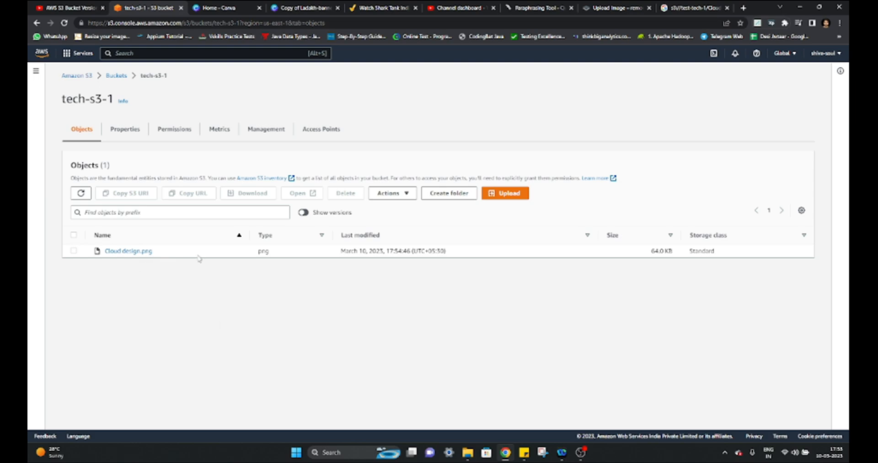
{"action": "left_click_drag", "start_coordinate": [151, 251], "coordinate": [104, 252]}
{"action": "left_click", "coordinate": [316, 365]}
{"action": "left_click", "coordinate": [499, 194]}
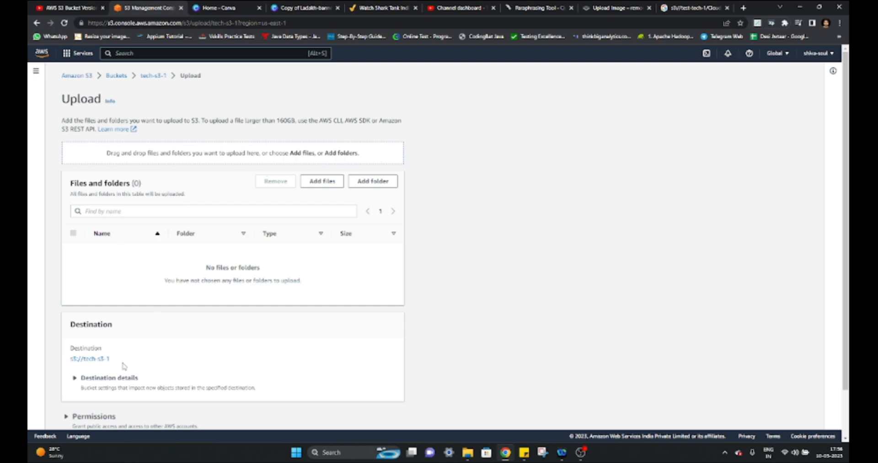
{"action": "left_click", "coordinate": [38, 24]}
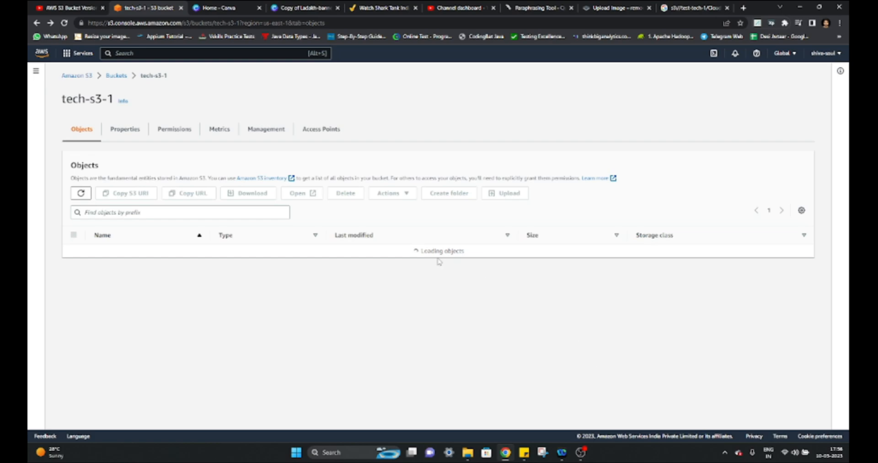
{"action": "left_click_drag", "start_coordinate": [387, 251], "coordinate": [409, 250]}
{"action": "left_click", "coordinate": [529, 269]}
Step: Upload the same Cloud design PNG to tech-s3-1 again as a new version and close the upload status
{"action": "left_click", "coordinate": [508, 193]}
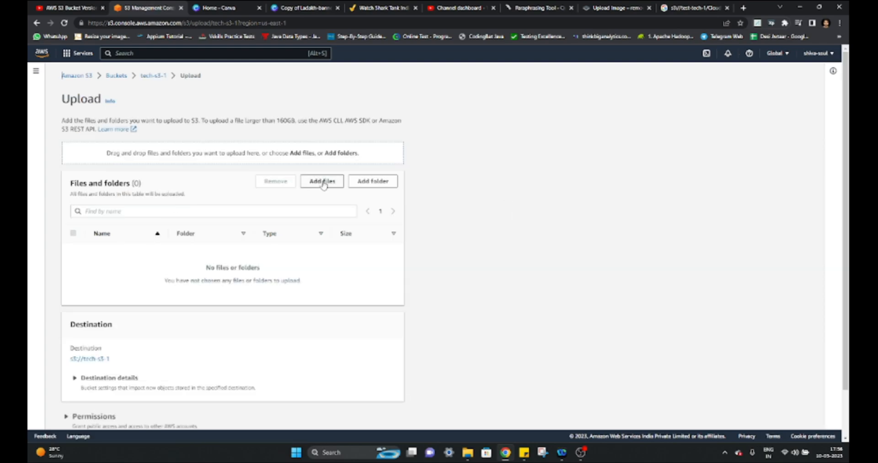
{"action": "left_click", "coordinate": [325, 182]}
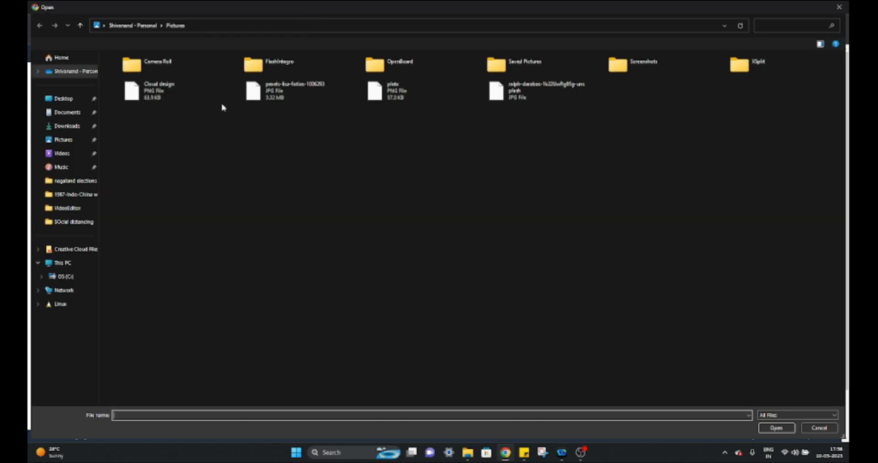
{"action": "left_click", "coordinate": [165, 92]}
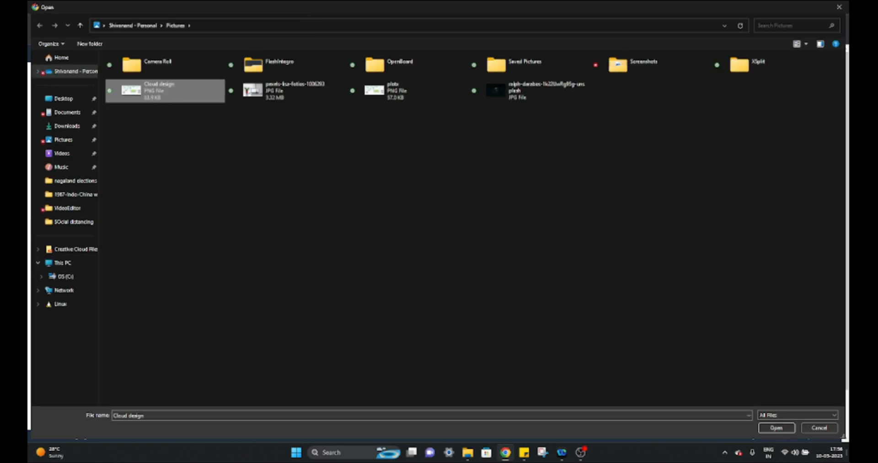
{"action": "left_click", "coordinate": [780, 430]}
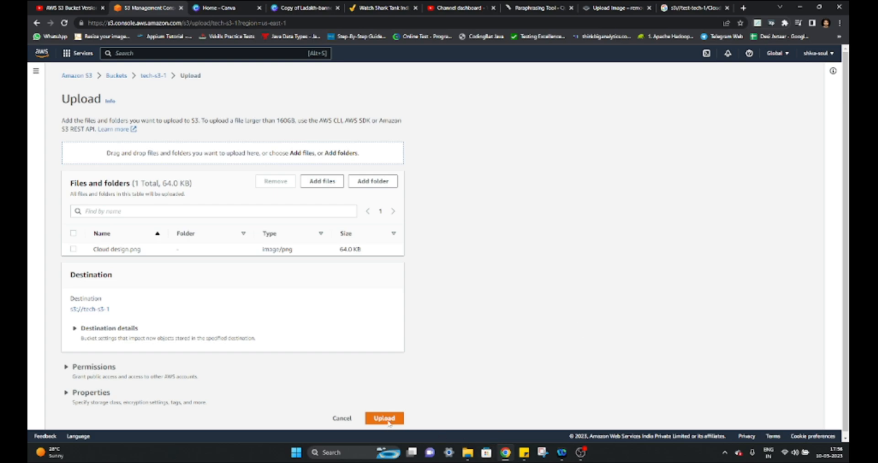
{"action": "left_click", "coordinate": [384, 418]}
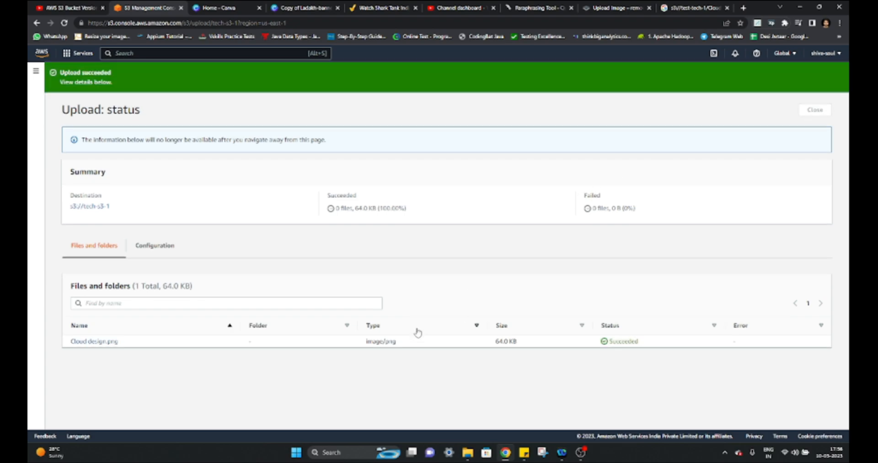
{"action": "left_click", "coordinate": [819, 112]}
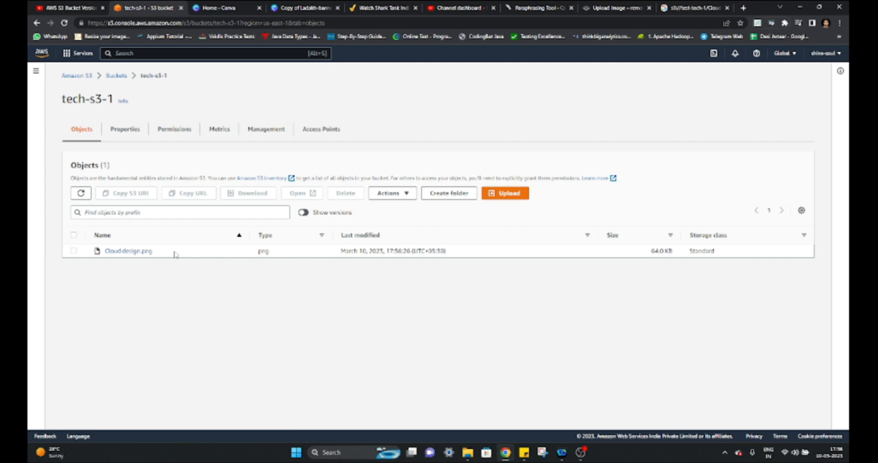
Step: Check the name and last-modified time of the re-uploaded Cloud design.png in the object list
{"action": "left_click_drag", "start_coordinate": [175, 254], "coordinate": [103, 250]}
{"action": "left_click", "coordinate": [372, 268]}
{"action": "left_click_drag", "start_coordinate": [387, 249], "coordinate": [411, 251]}
{"action": "left_click", "coordinate": [401, 290]}
Step: Reopen tech-s3-1 from the bucket list and examine the version history of Cloud design.png, including the older version's last-modified time
{"action": "left_click", "coordinate": [108, 77]}
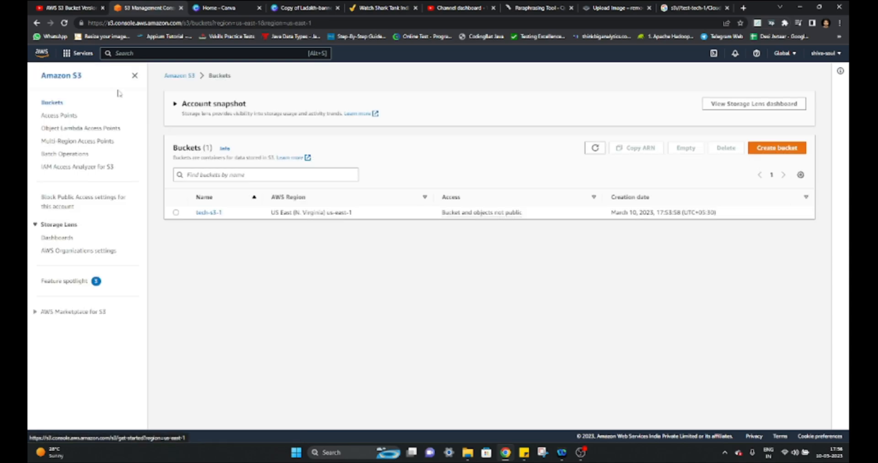
{"action": "left_click", "coordinate": [208, 213]}
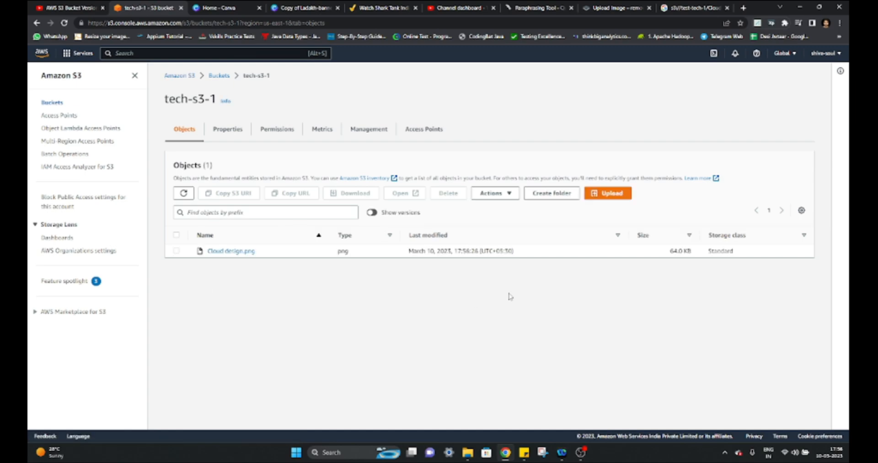
{"action": "left_click", "coordinate": [246, 252]}
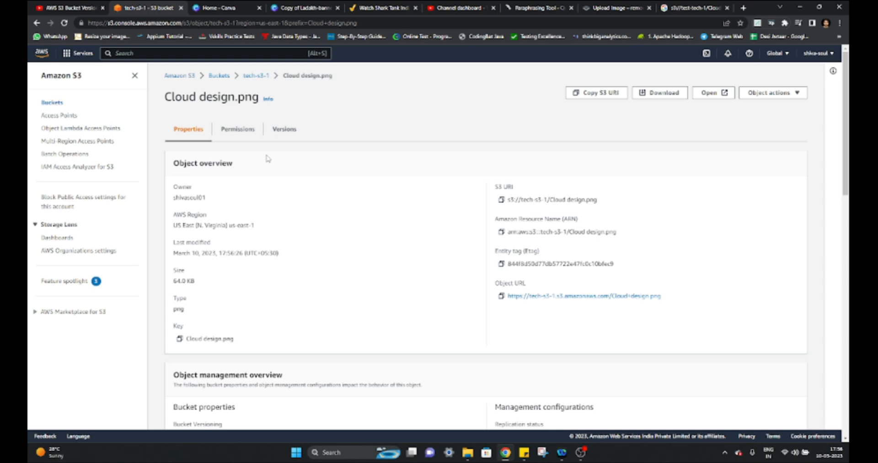
{"action": "left_click", "coordinate": [285, 131]}
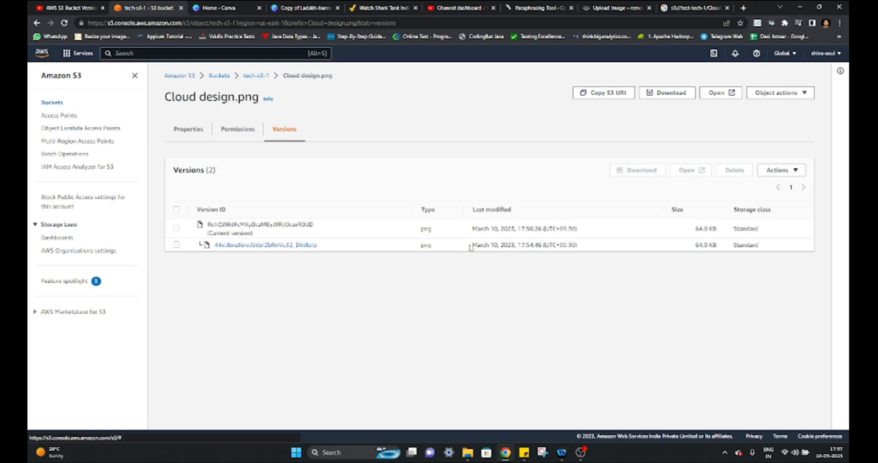
{"action": "left_click_drag", "start_coordinate": [473, 244], "coordinate": [584, 249]}
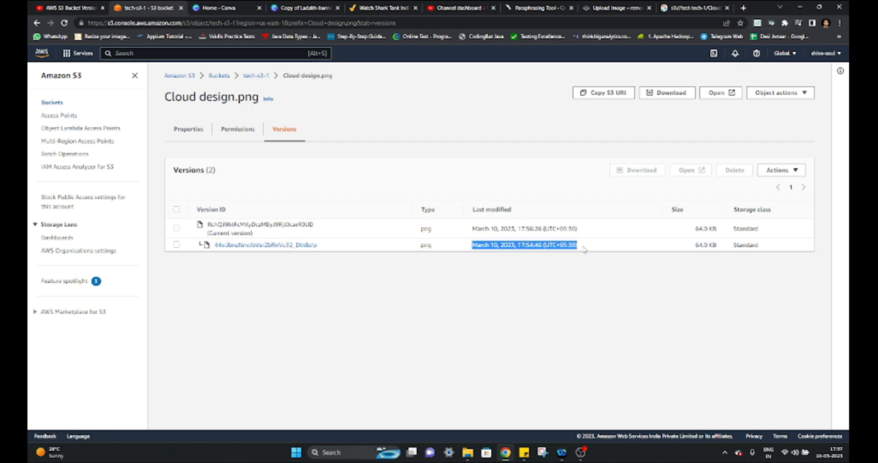
Step: Check the current version's last-modified time in the version history of Cloud design.png
{"action": "left_click", "coordinate": [515, 239]}
{"action": "left_click_drag", "start_coordinate": [473, 228], "coordinate": [602, 230]}
{"action": "left_click", "coordinate": [513, 182]}
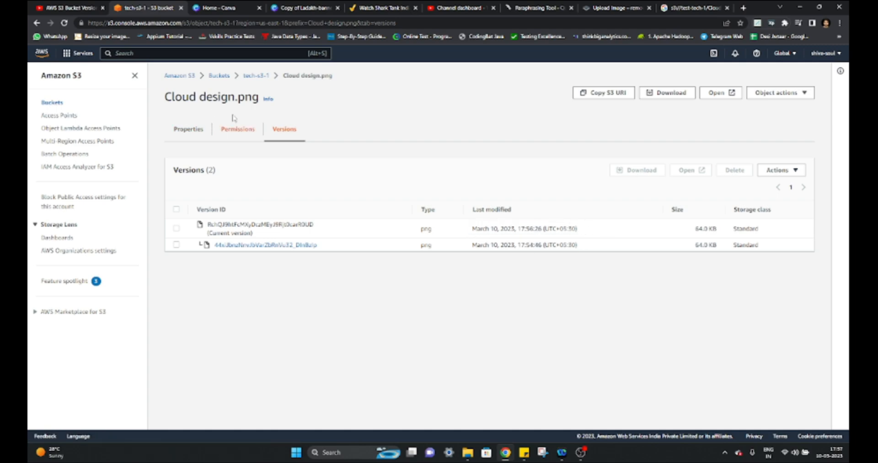
Step: Go back to the tech-s3-1 object list and review the full entry for Cloud design.png
{"action": "left_click", "coordinate": [255, 77]}
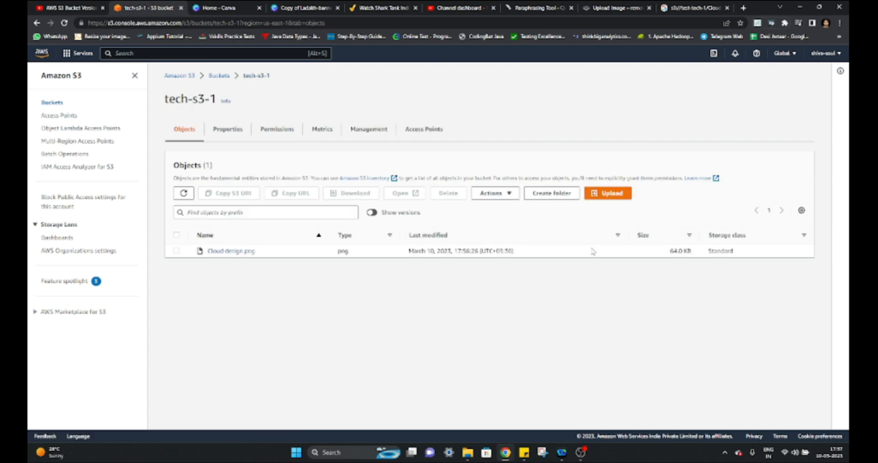
{"action": "left_click_drag", "start_coordinate": [757, 254], "coordinate": [213, 252]}
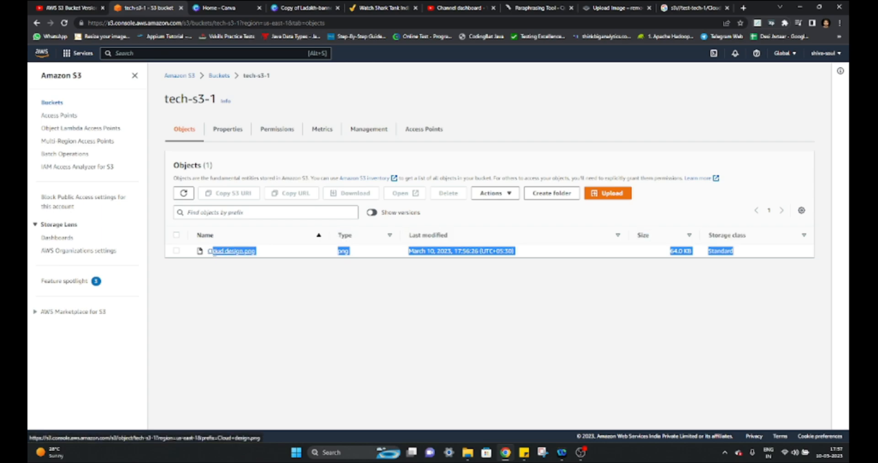
{"action": "left_click", "coordinate": [235, 270]}
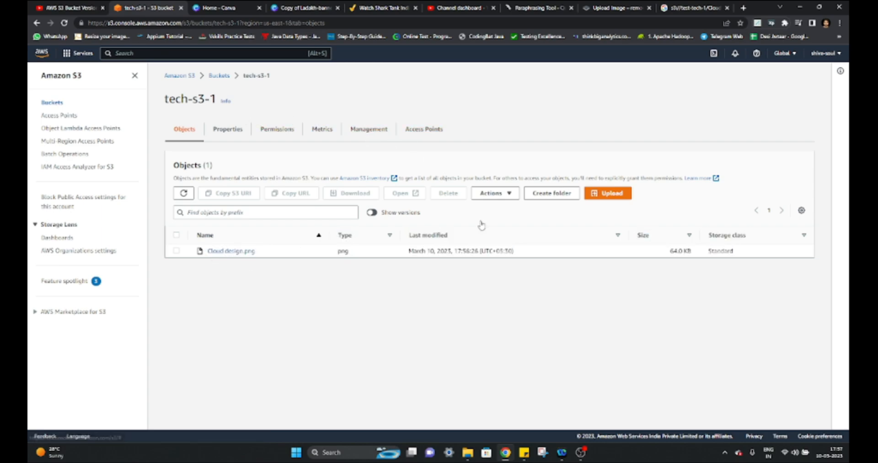
Step: Reopen Cloud design.png to review its versions and properties, and return to the tech-s3-1 object list
{"action": "left_click", "coordinate": [227, 251]}
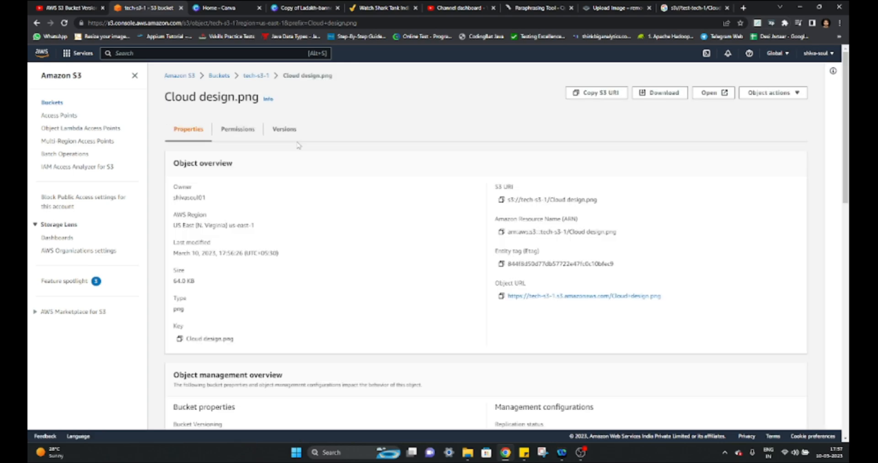
{"action": "left_click", "coordinate": [283, 130]}
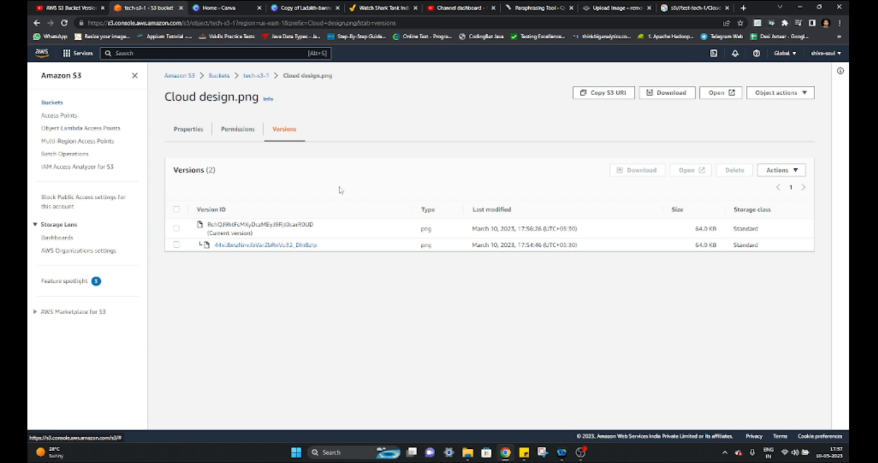
{"action": "left_click", "coordinate": [188, 130]}
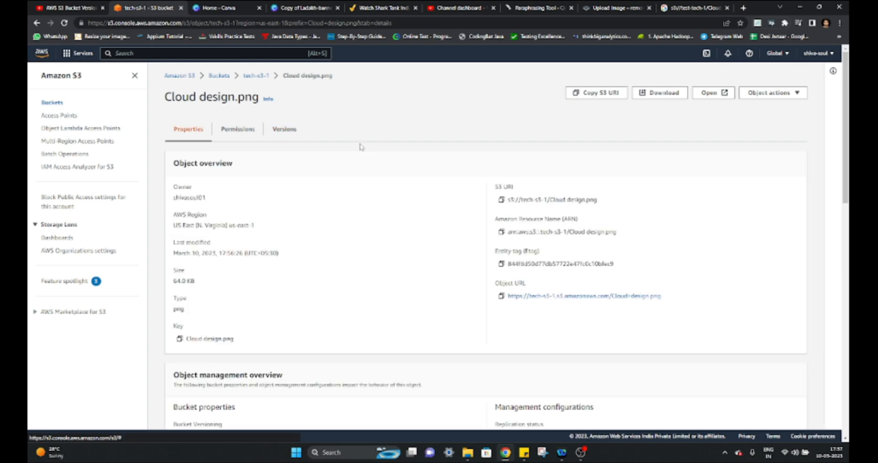
{"action": "left_click", "coordinate": [256, 76]}
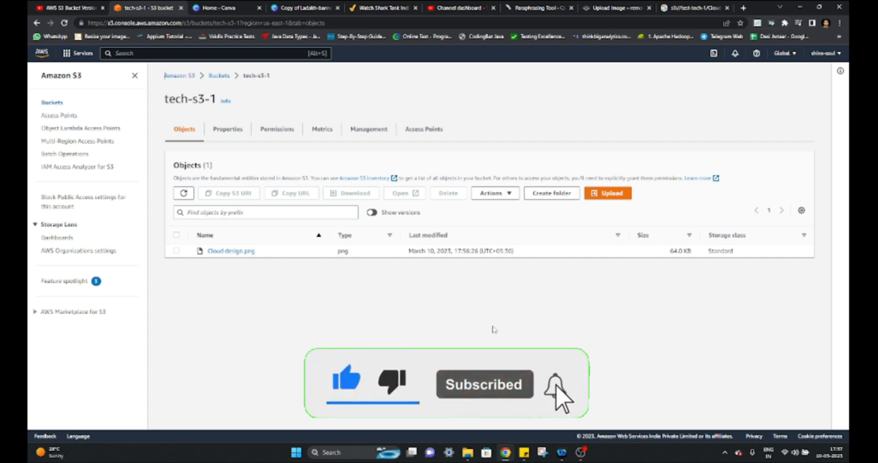
{"action": "left_click", "coordinate": [581, 452]}
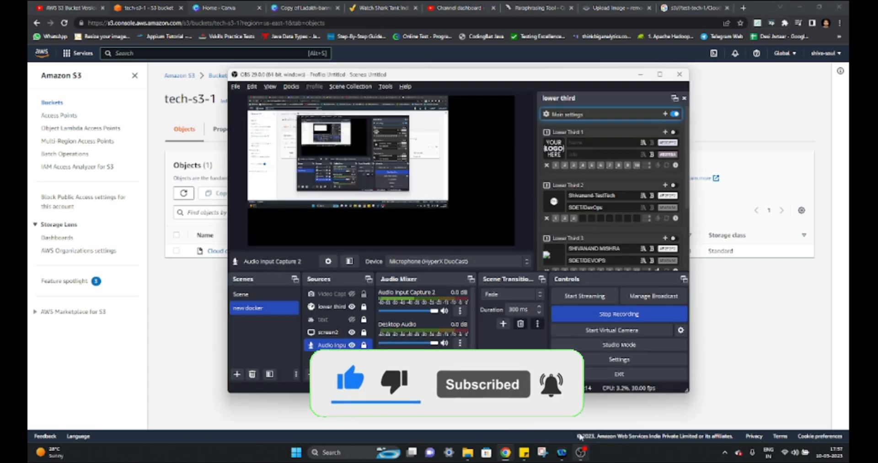